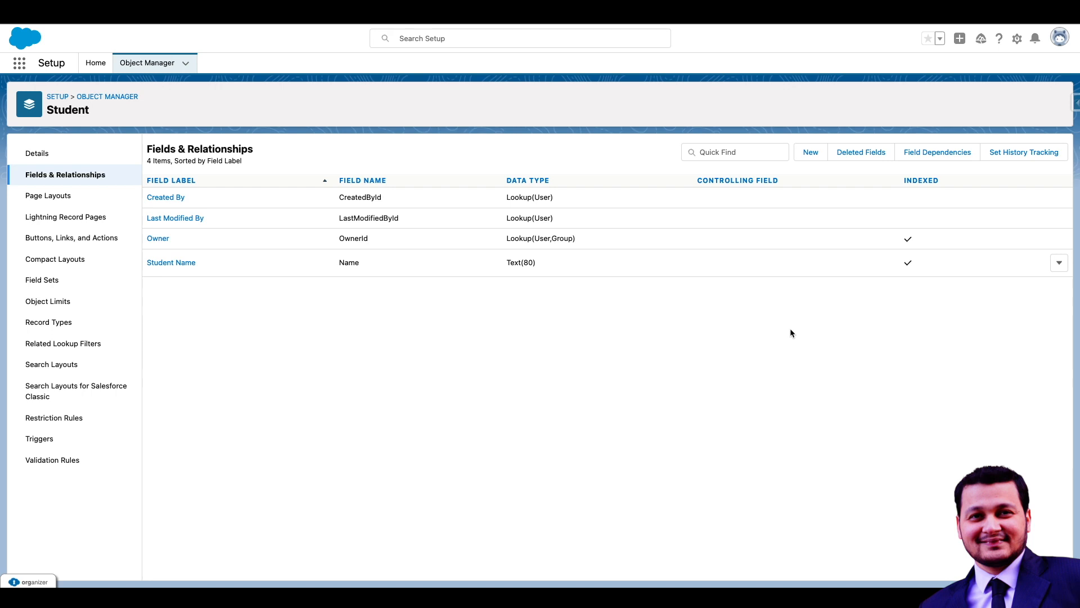
- Start a new custom field on the Student object with the Auto Number data type and proceed to its details
click(808, 155)
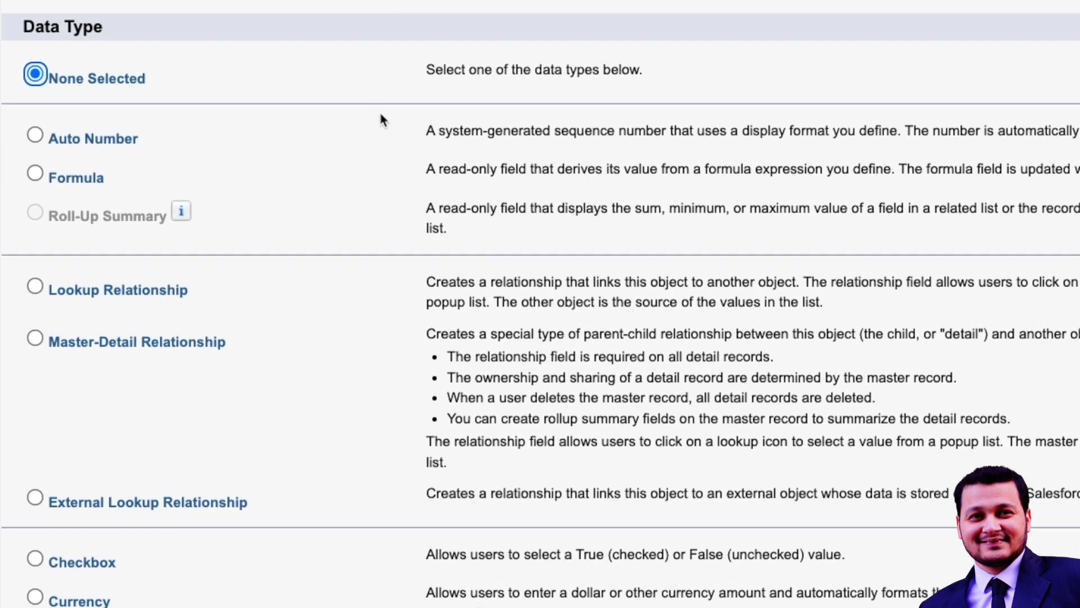
scroll(381, 118, down, 12)
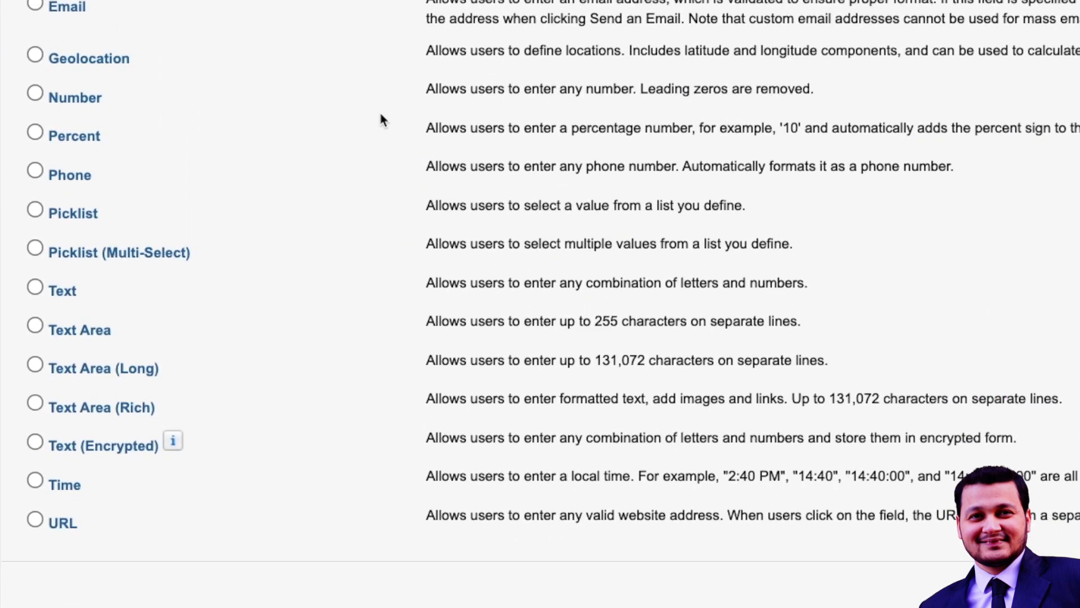
scroll(380, 119, up, 9)
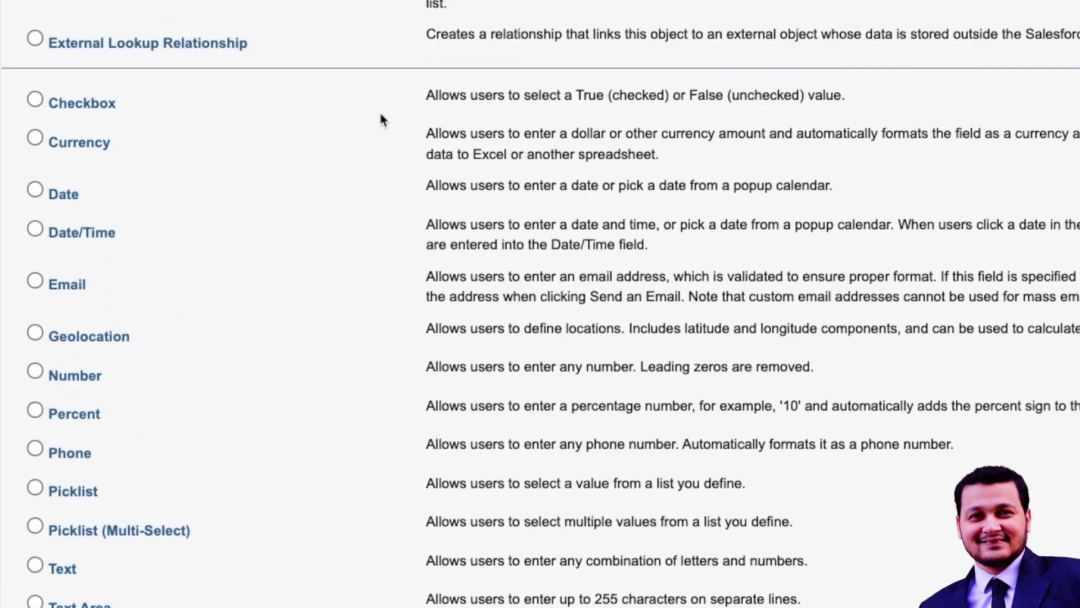
scroll(381, 120, up, 3)
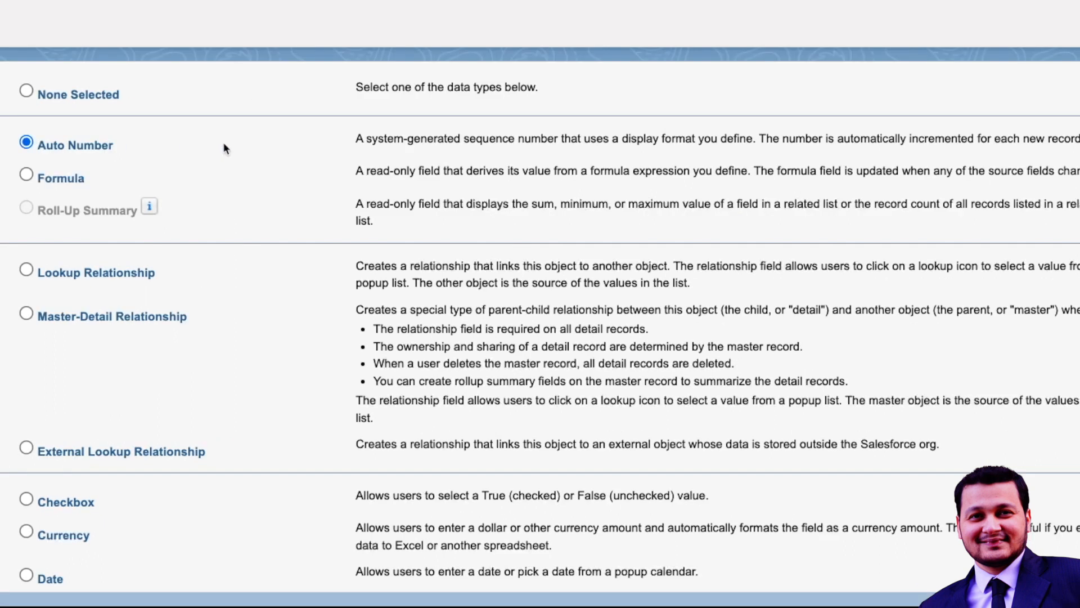
scroll(232, 144, up, 3)
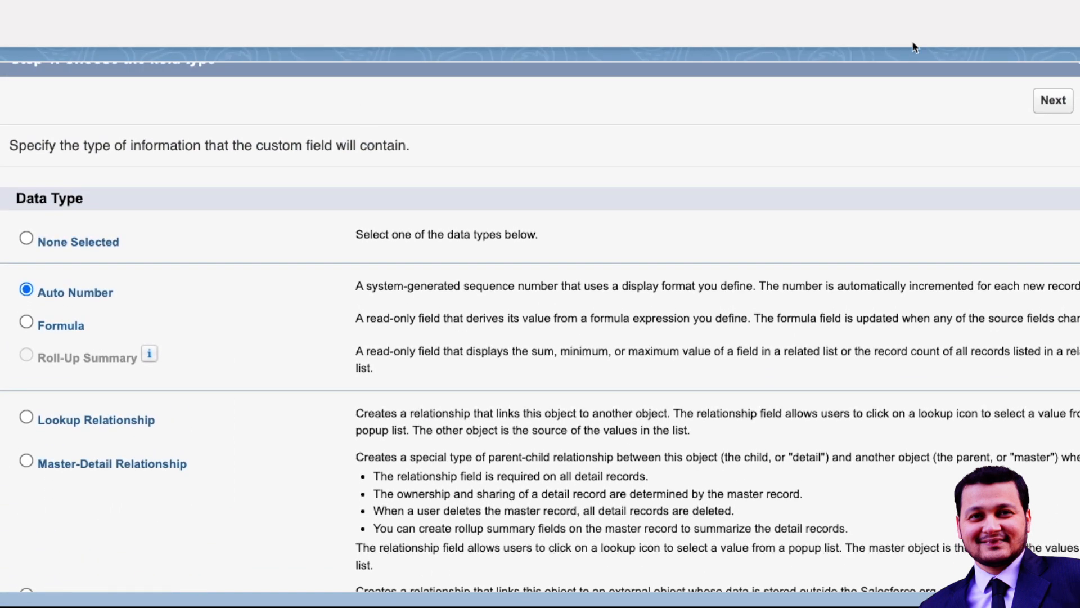
click(1053, 102)
- Enter "Roll Number" as the field label and let the field name fill in from it
scroll(346, 257, down, 3)
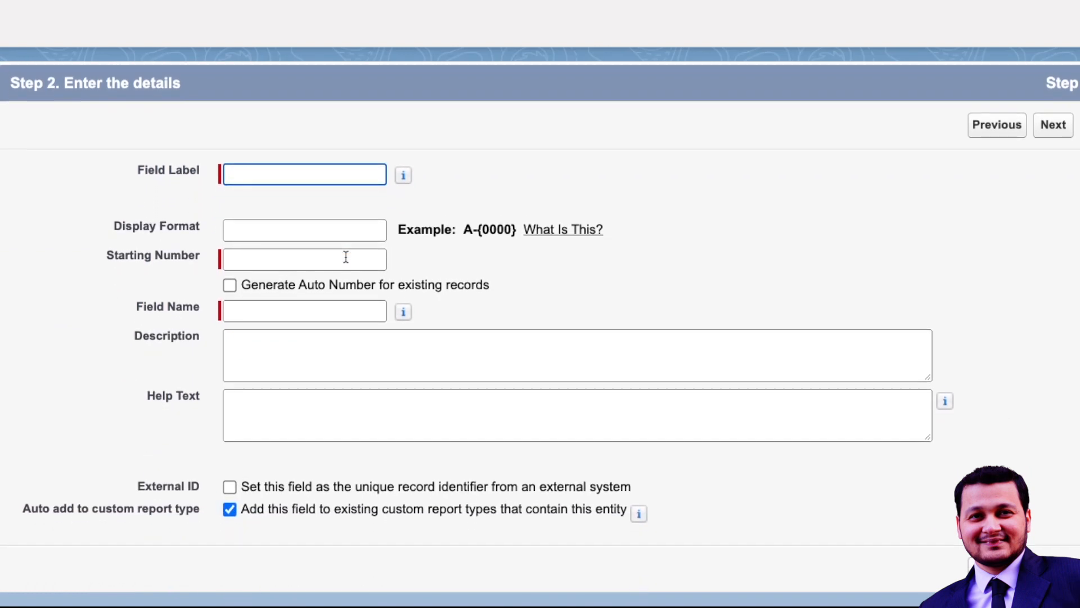
click(289, 166)
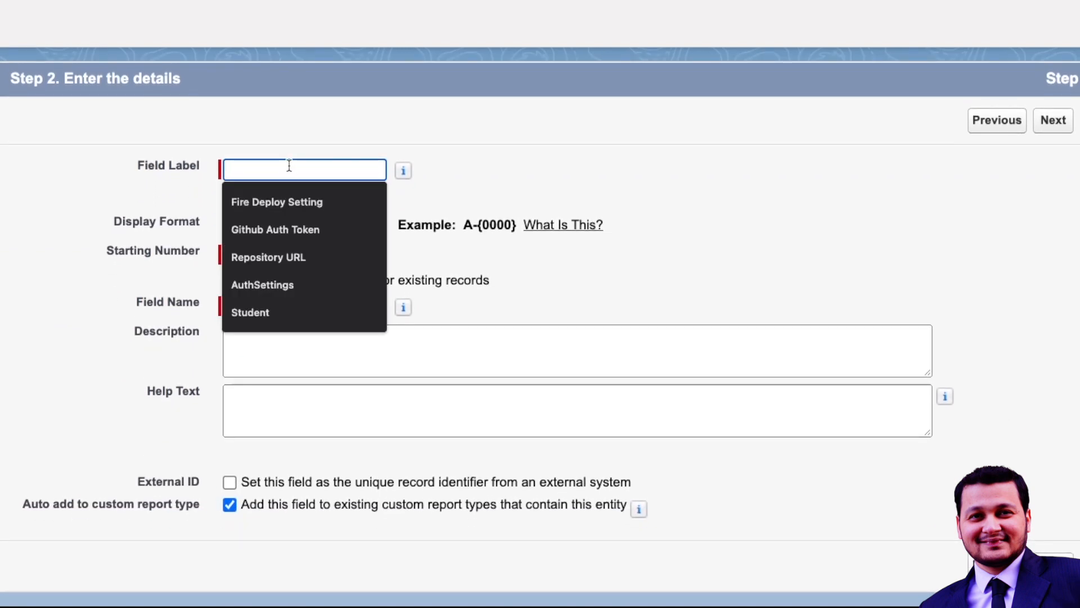
text(S)
key(BackSpace)
text(Roll )
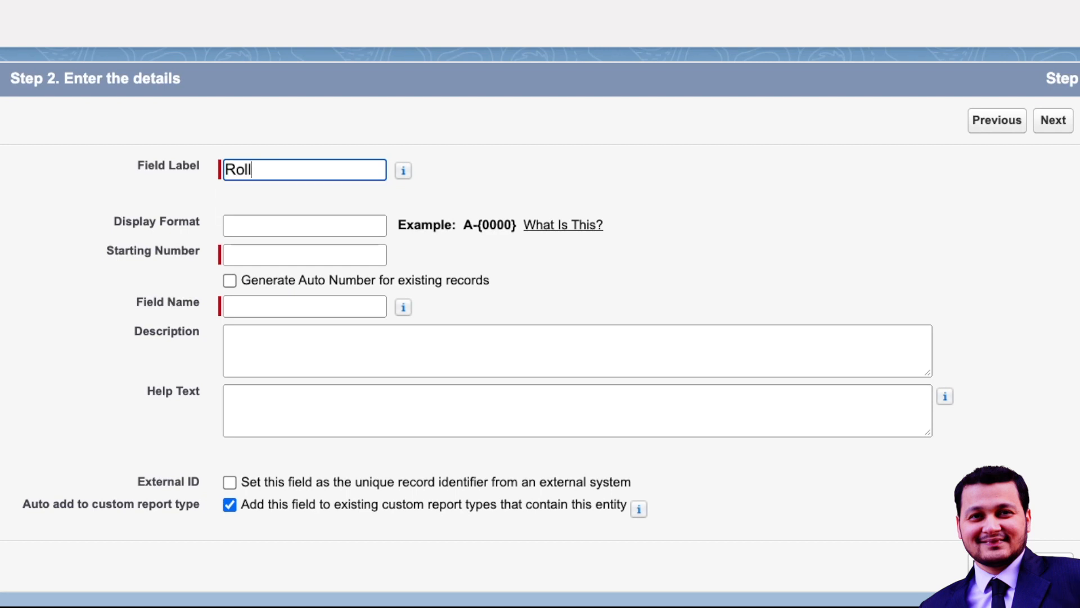
text(Number)
key(Tab)
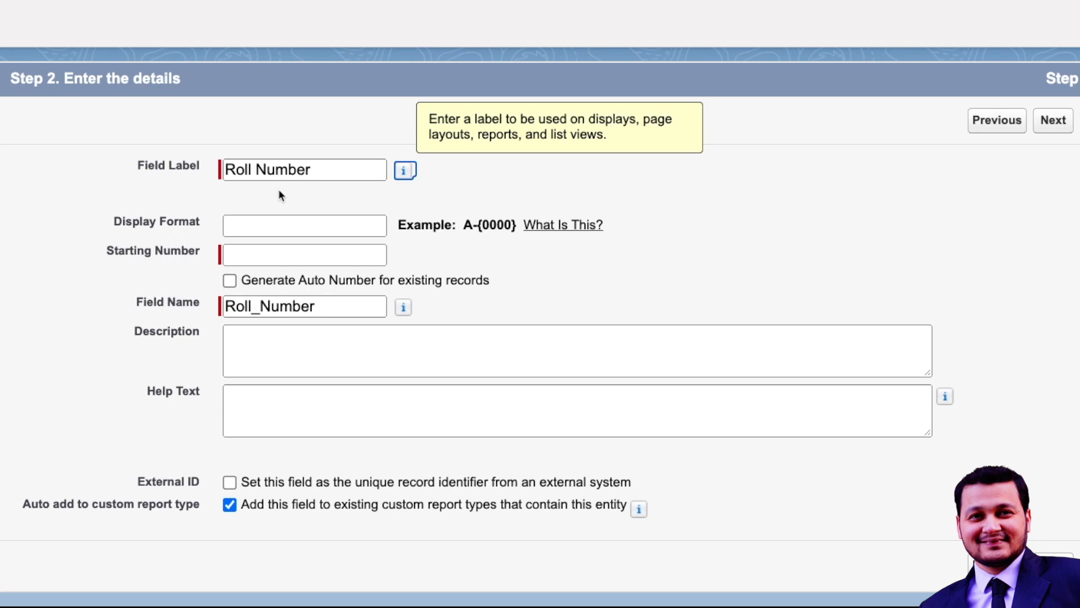
- Set the auto number's display format to ABC-{00000} and its starting number to 1
click(265, 225)
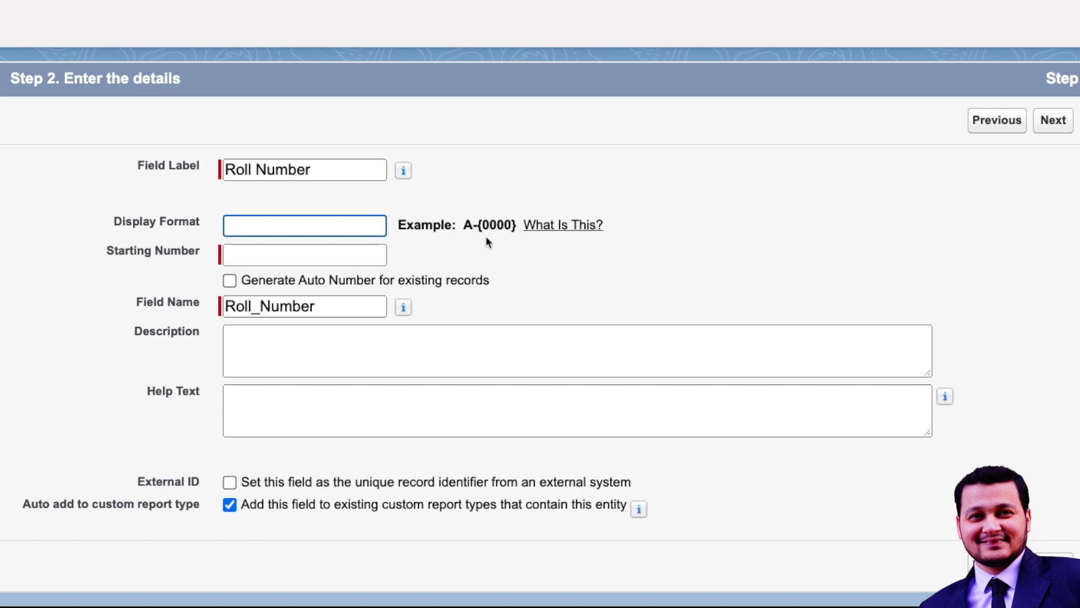
text(ABC-{0000})
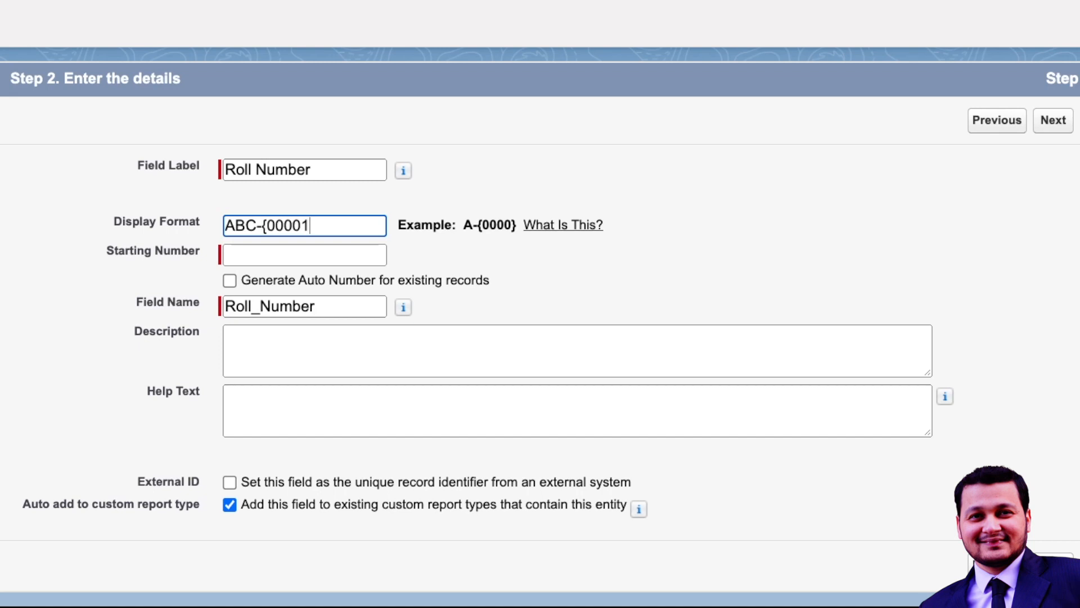
text(})
key(BackSpace)
text(0)
click(312, 256)
text(2)
key(BackSpace)
text(1)
click(465, 260)
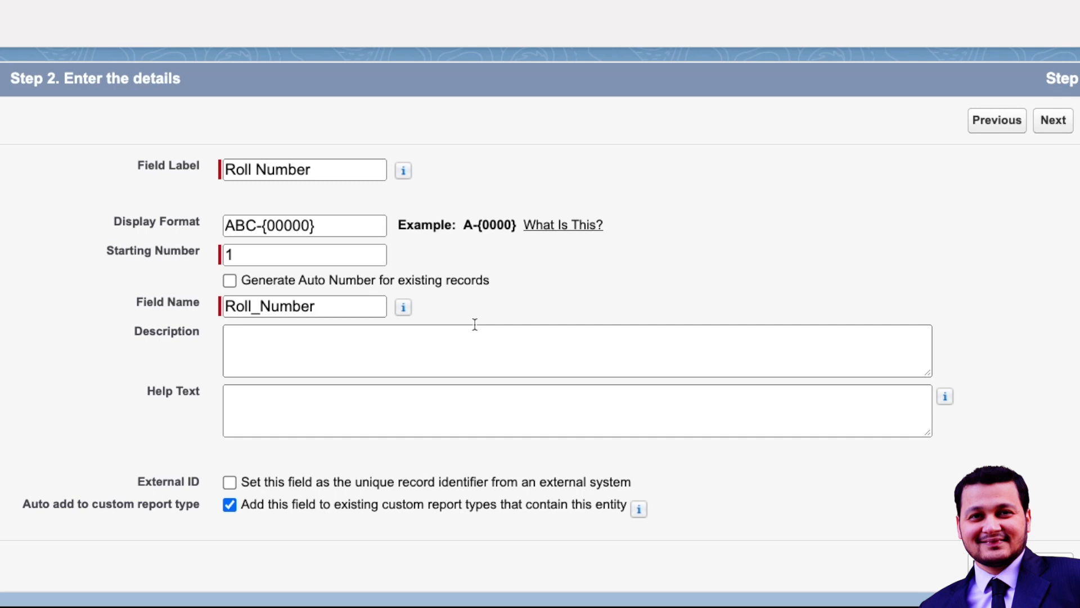
- Enter the field description "This field generates an auto number for the student."
click(418, 355)
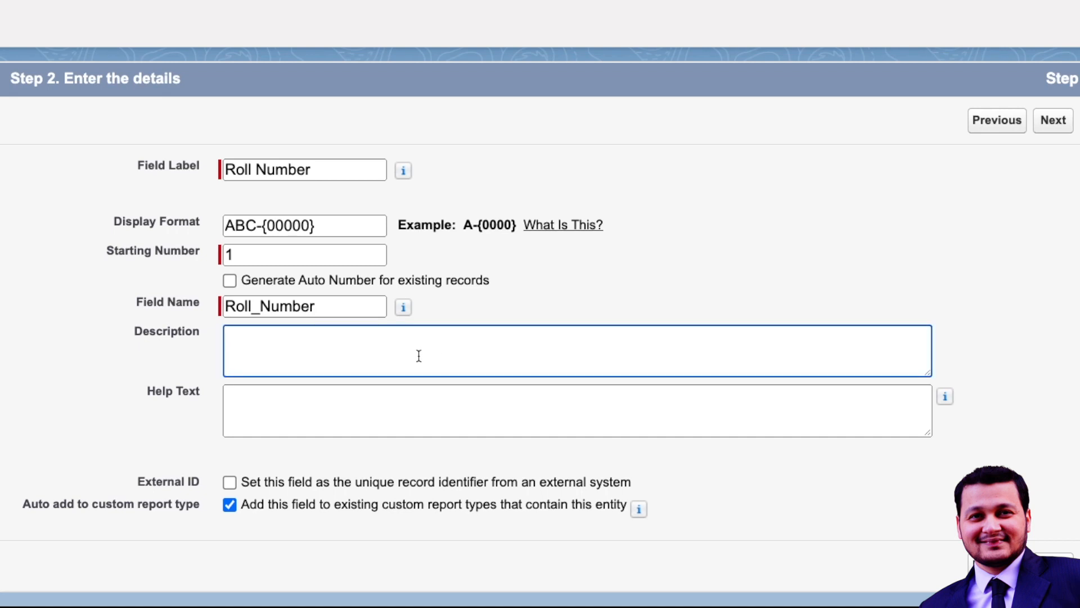
text(This field )
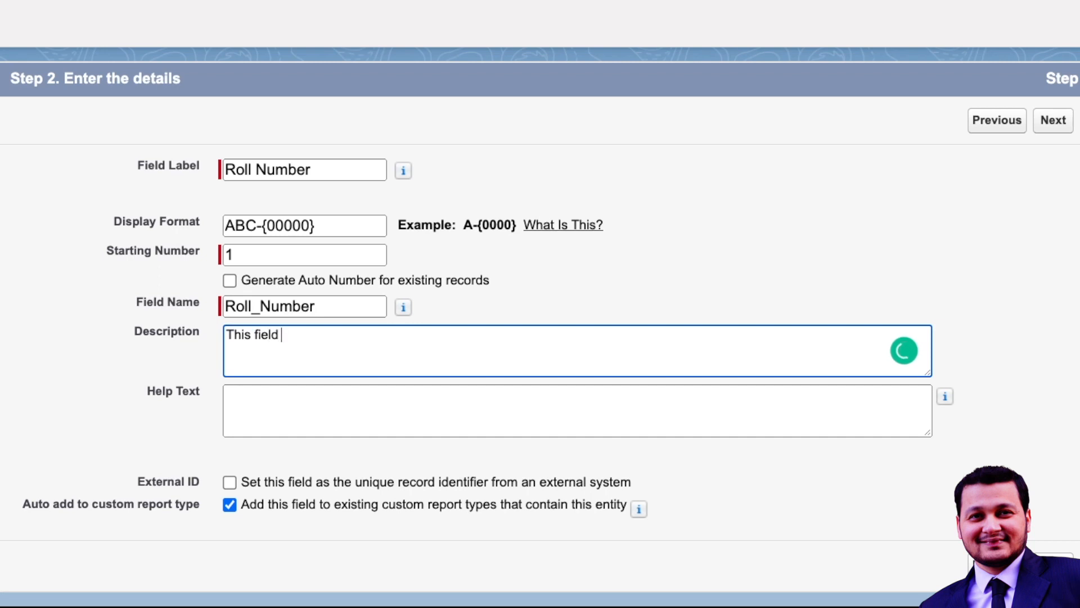
text(g)
key(BackSpace)
text(generated)
text( a)
key(BackSpace)
key(BackSpace)
key(BackSpace)
text(s an autonumber for the)
mouse_move(388, 334)
click(393, 375)
text(student.)
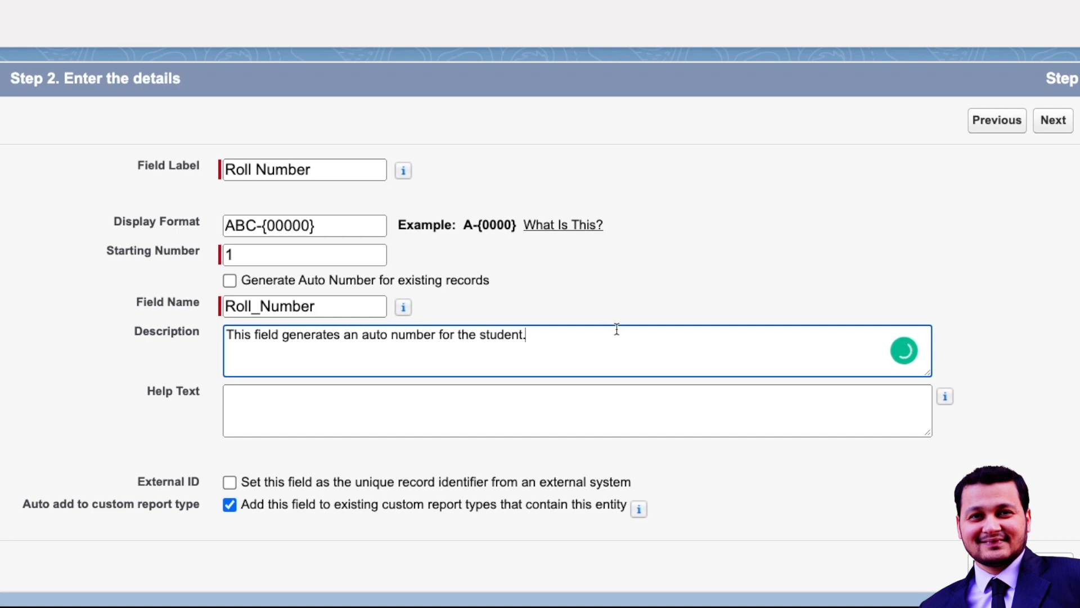
- Accept the default field-level security, keep the field on the Student Layout, and save the Roll Number field
click(1058, 121)
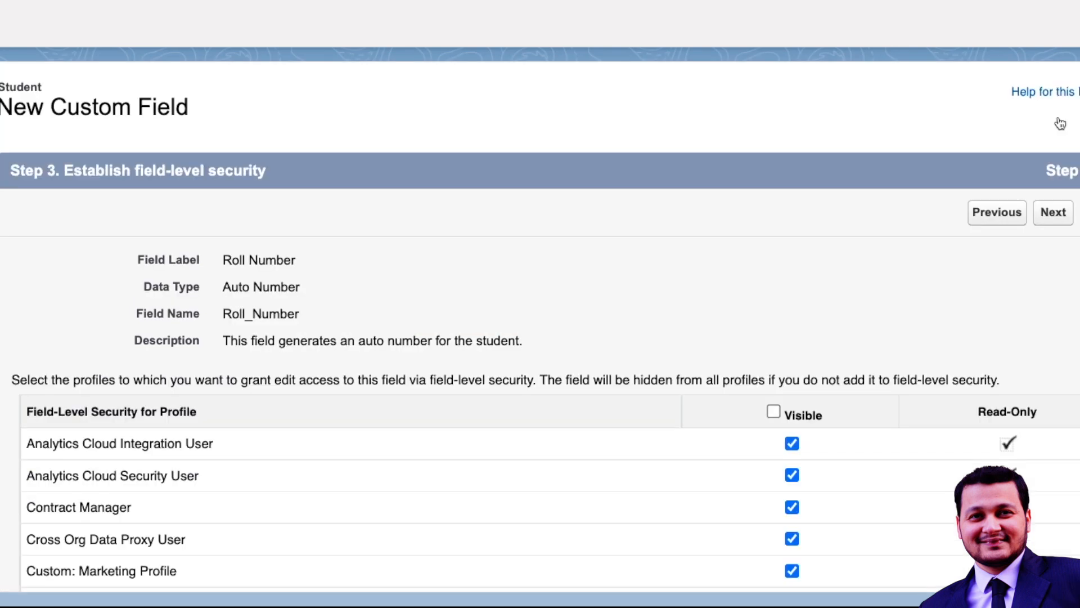
scroll(697, 283, down, 4)
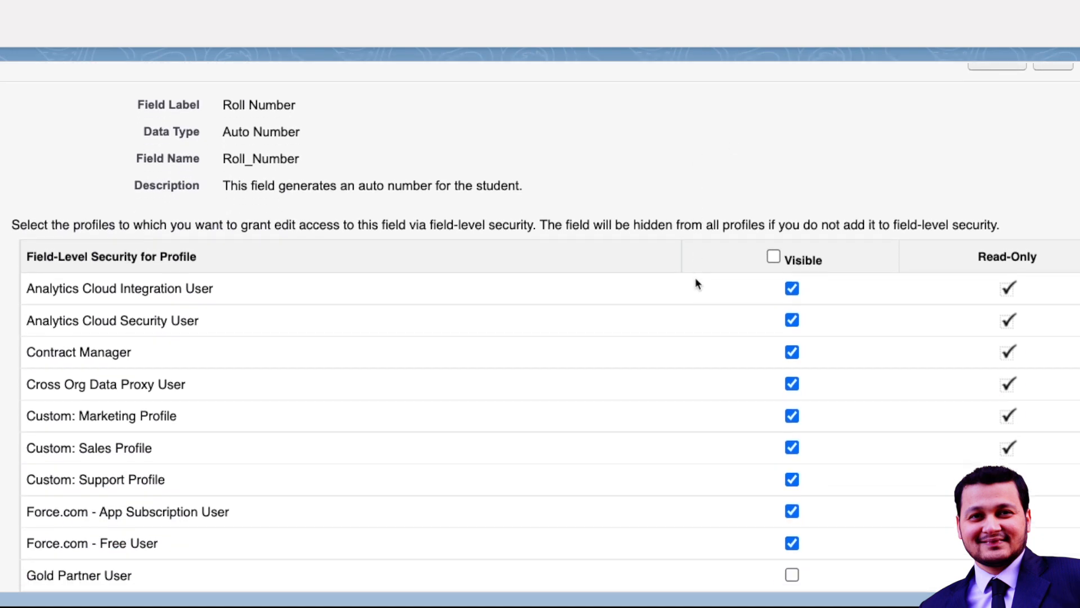
scroll(697, 282, down, 3)
scroll(696, 281, up, 7)
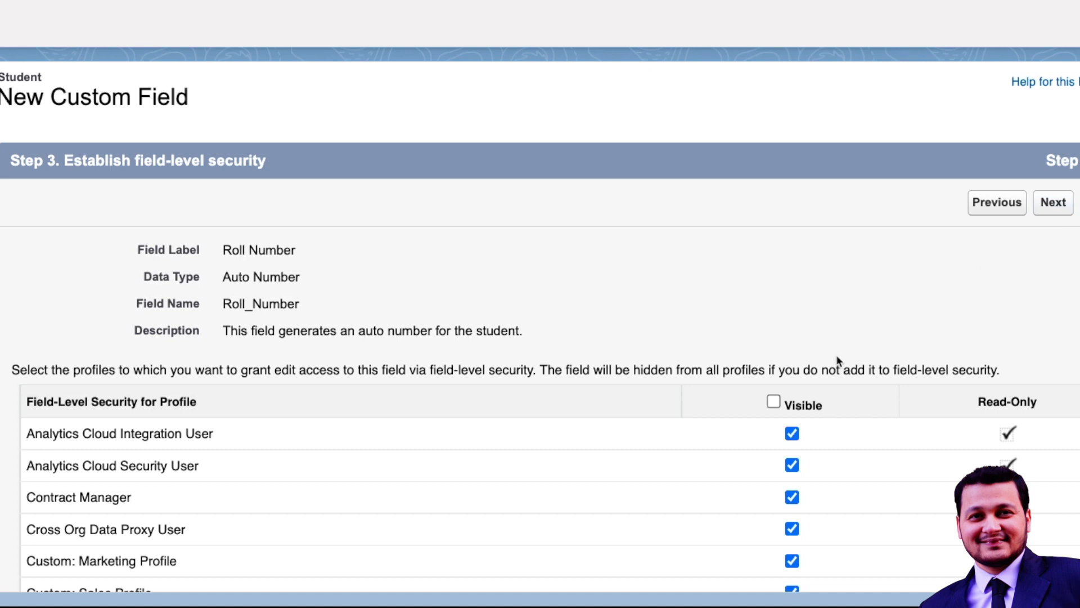
click(1063, 210)
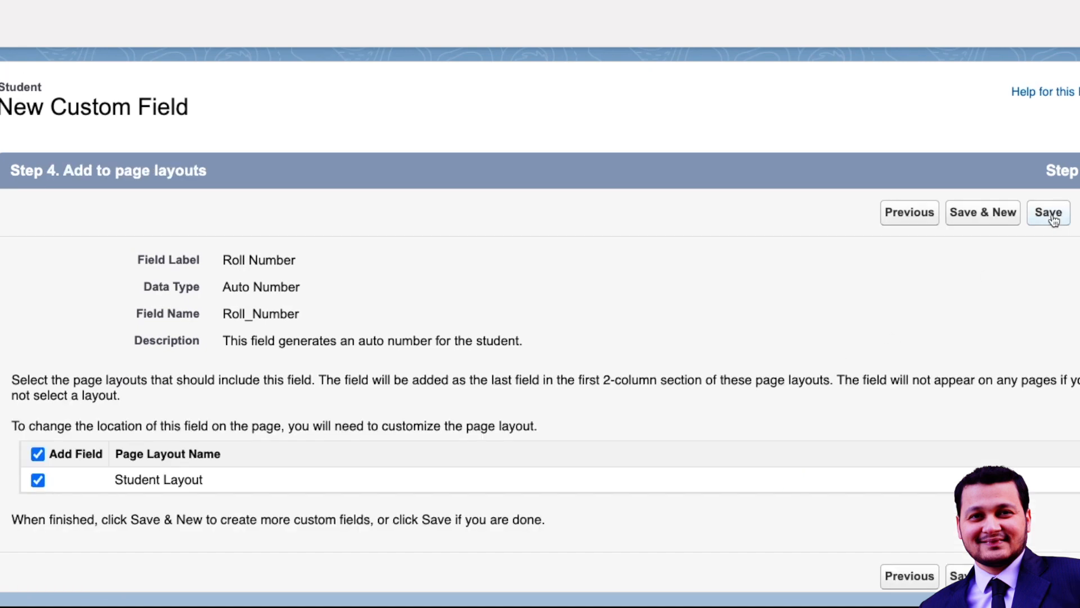
click(1050, 214)
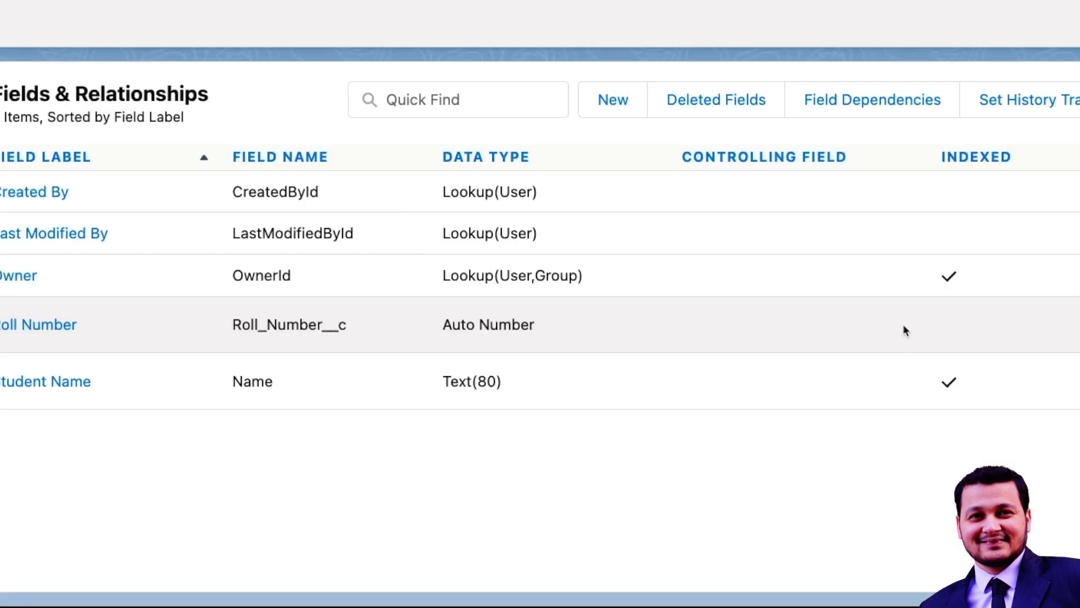